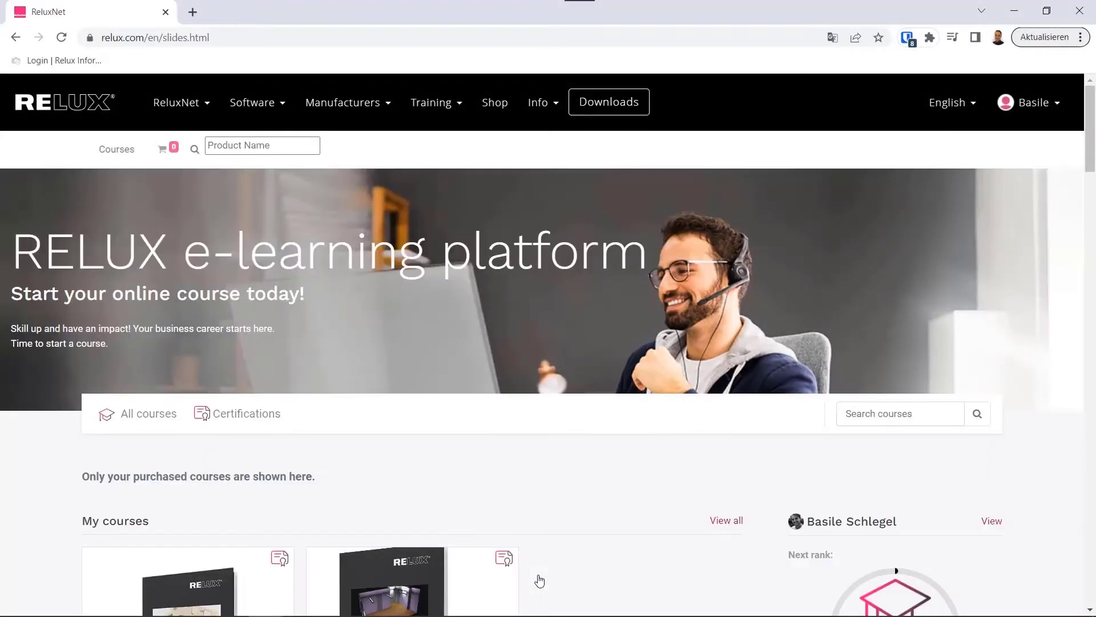
scroll(540, 580, "down", 3)
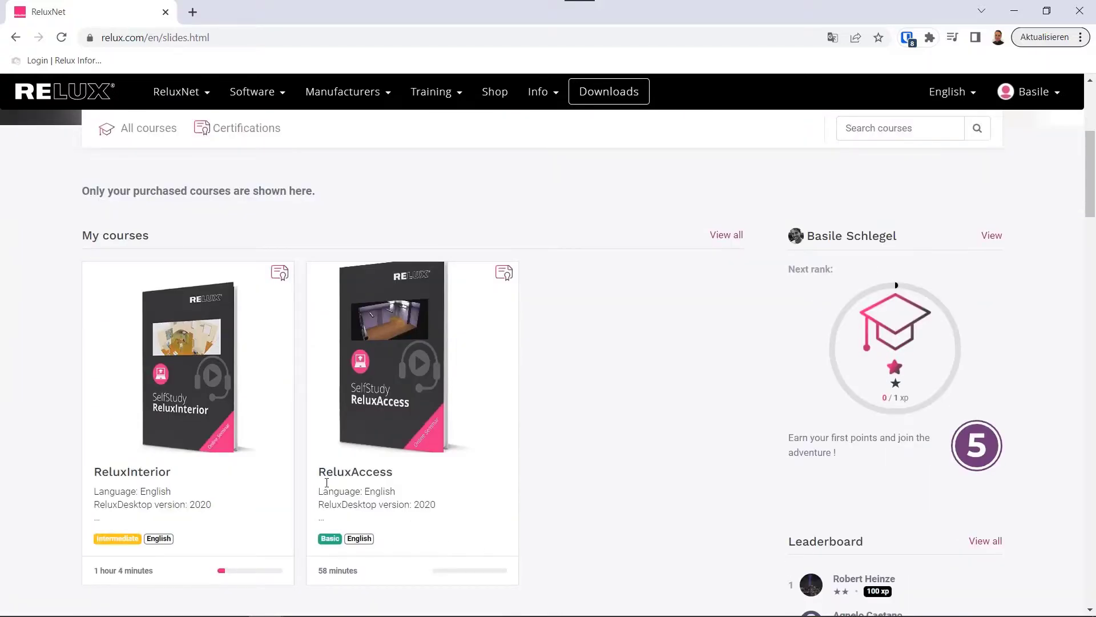
Step: Open the ReluxInterior course from its cover to reach its seven-lesson list
left_click(197, 397)
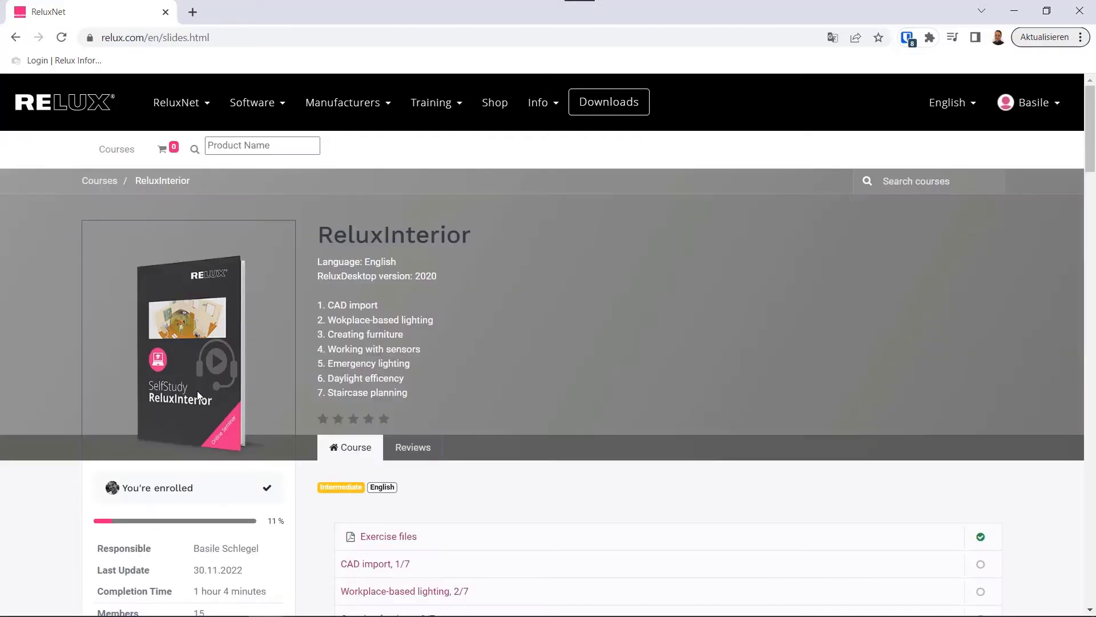
scroll(197, 390, "down", 2)
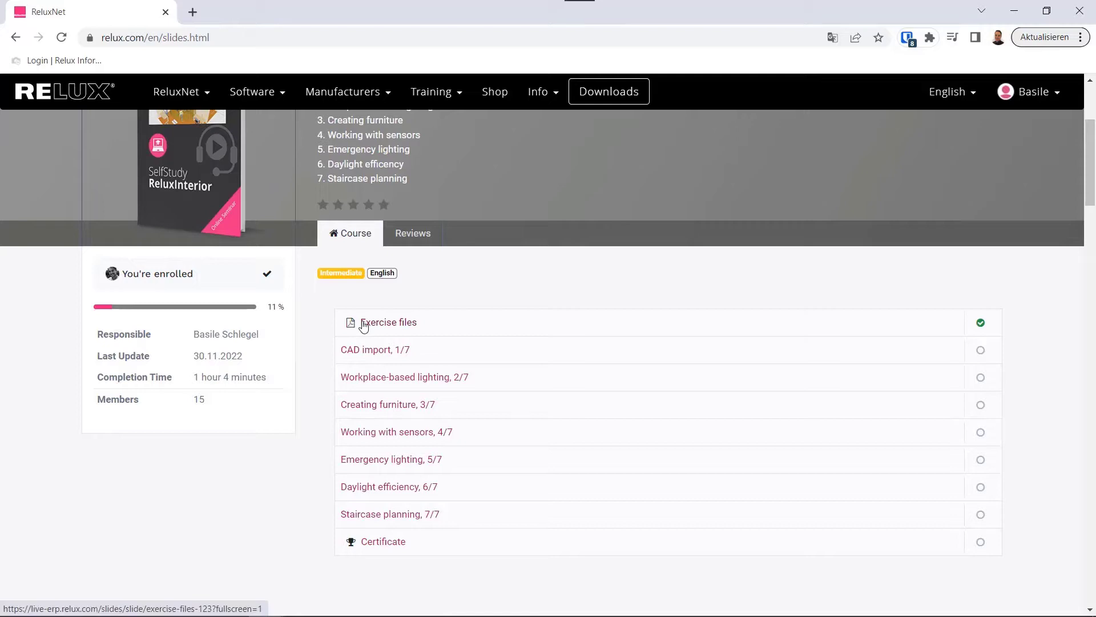
Step: Play the 9:57 'CAD import, 1/7' training video on the Vimeo player
left_click(363, 356)
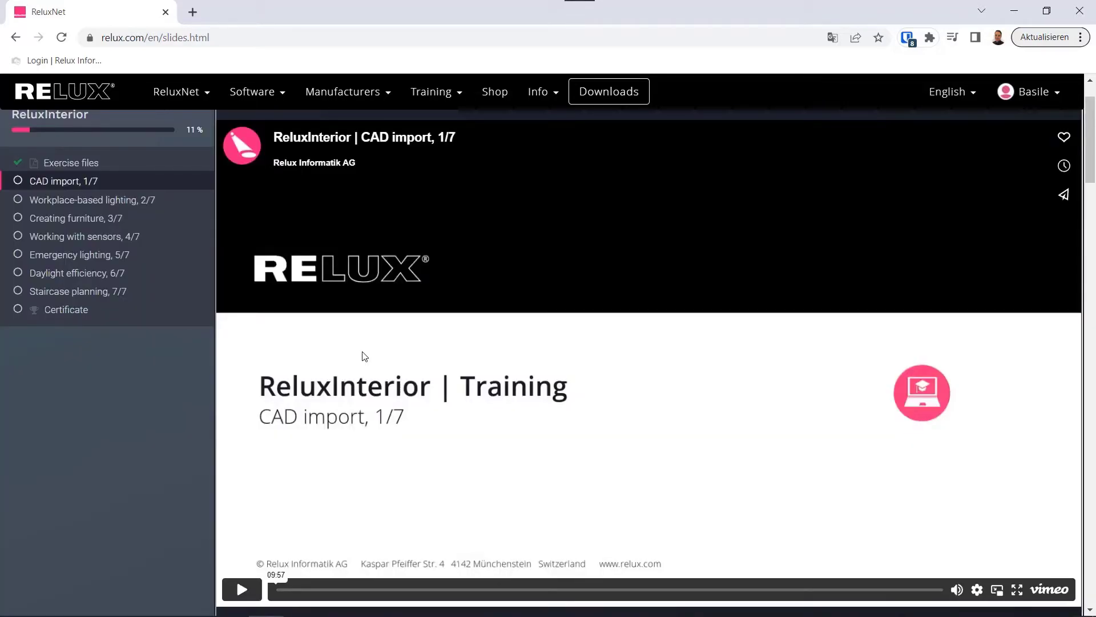
left_click(239, 589)
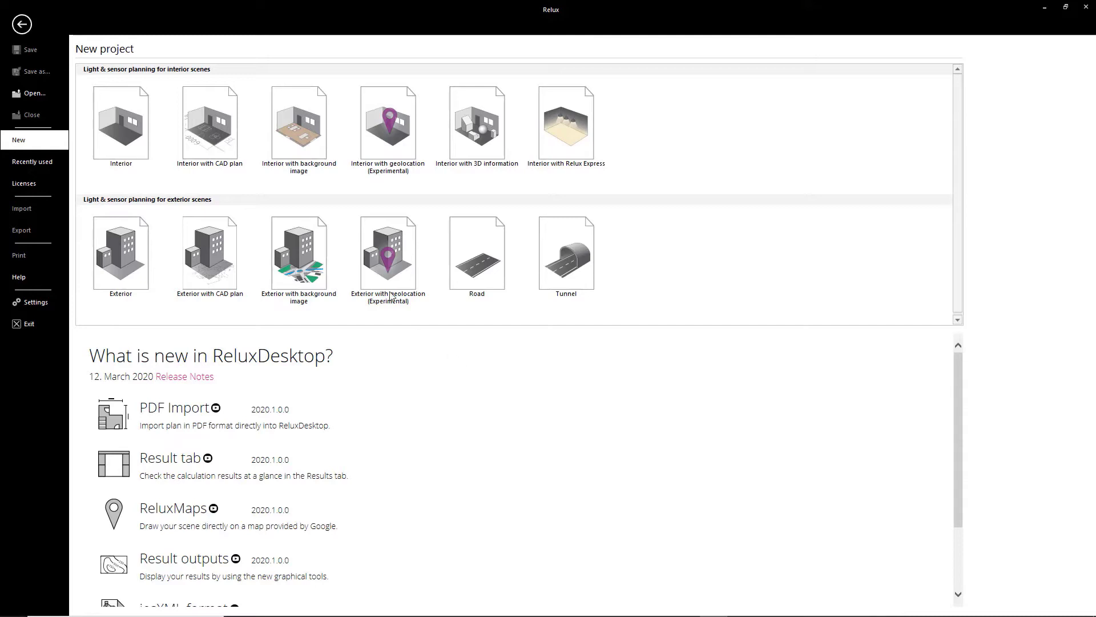
Step: Create a New > Interior with CAD plan project, accept project data, and choose Floor
left_click(229, 153)
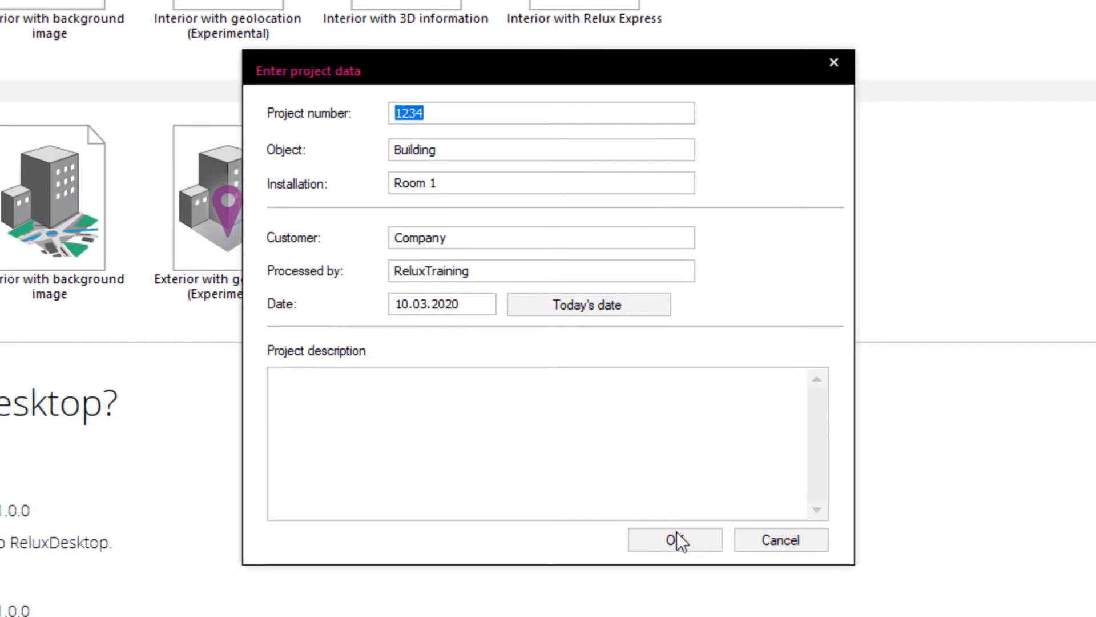
left_click(676, 533)
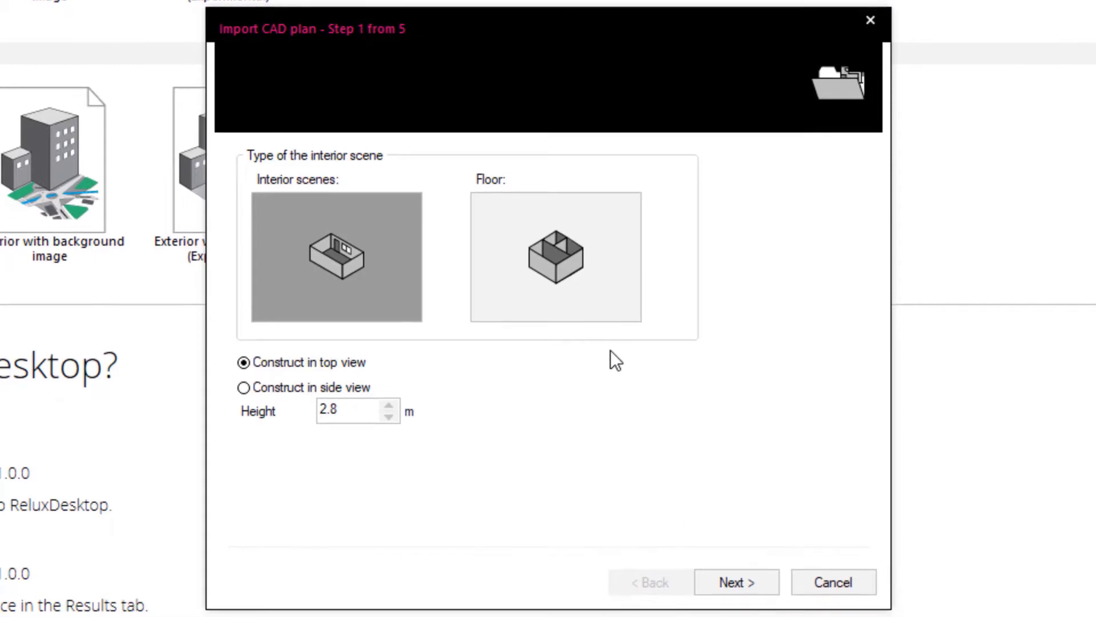
left_click(583, 291)
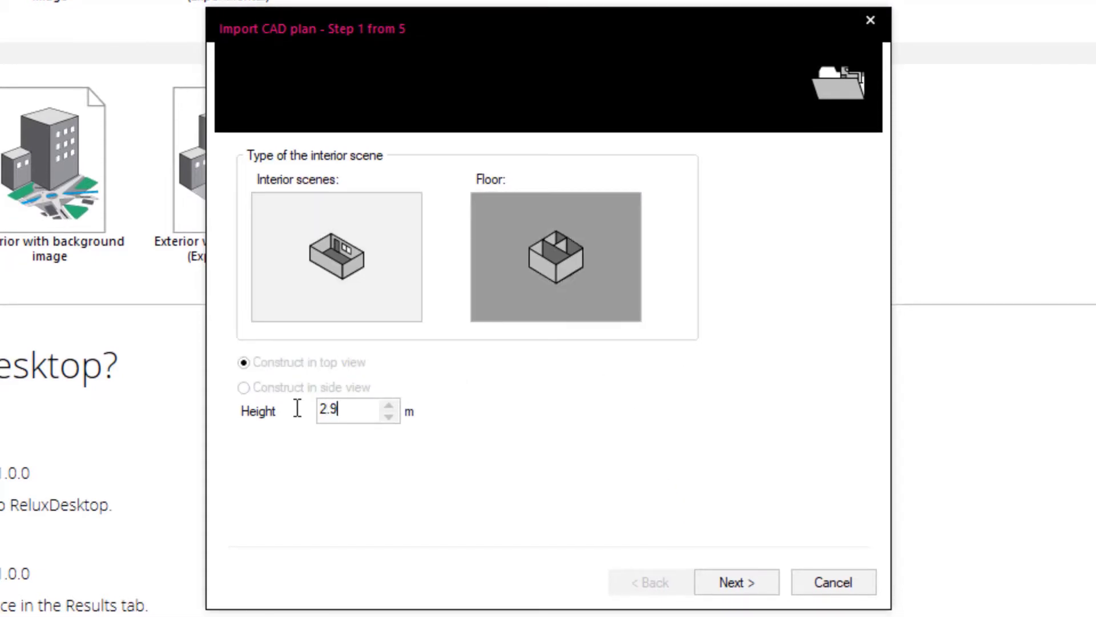
Step: Continue the import wizard and show the Dyn. Planning ribbon options
left_click(739, 577)
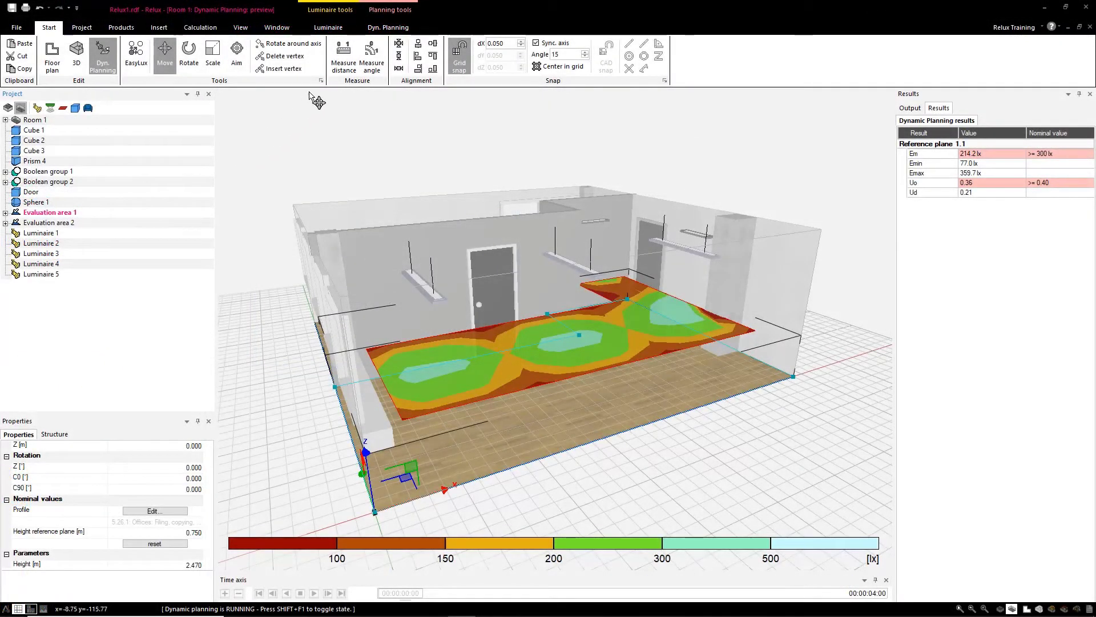
left_click(387, 28)
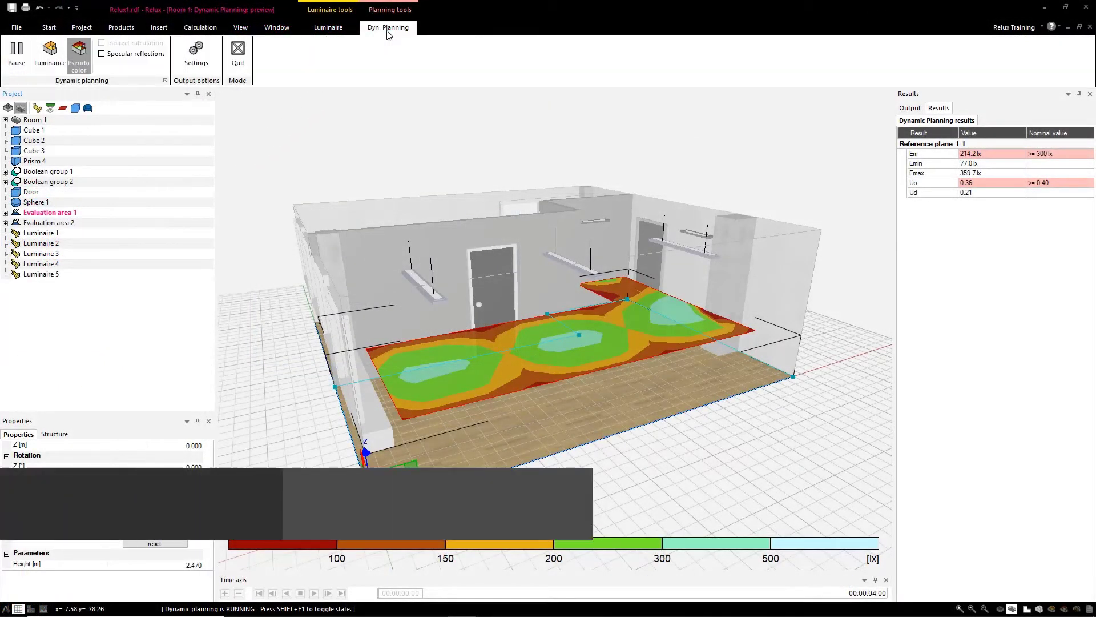